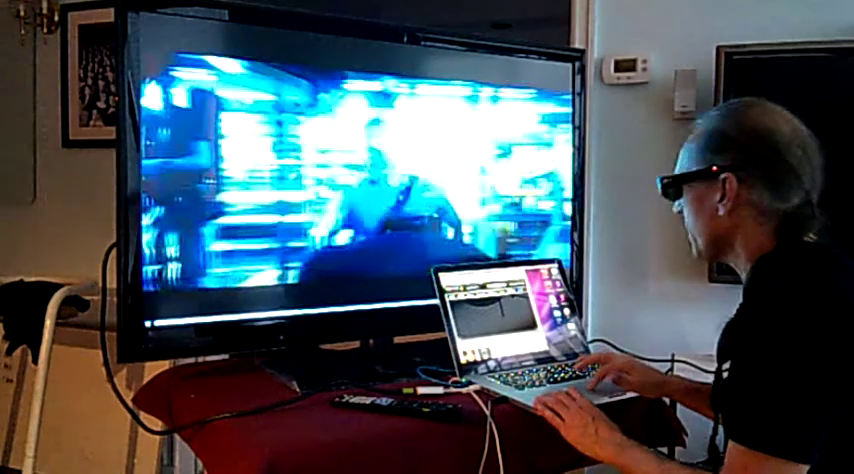
key(Escape)
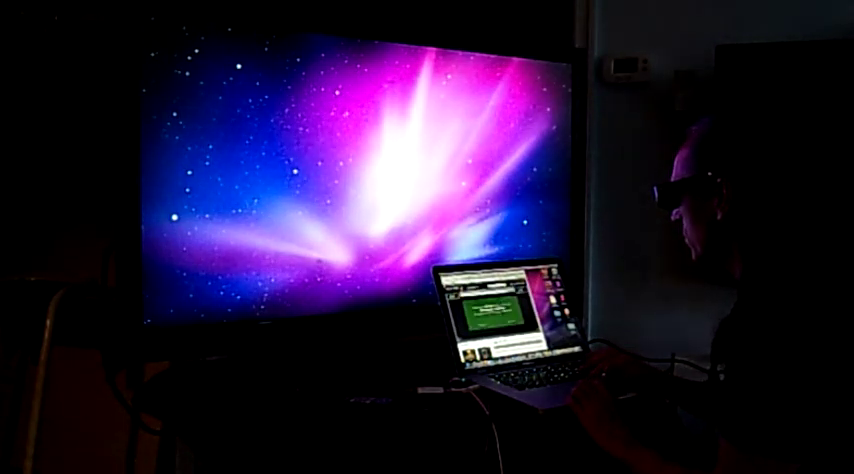
drag(492, 315, 355, 100)
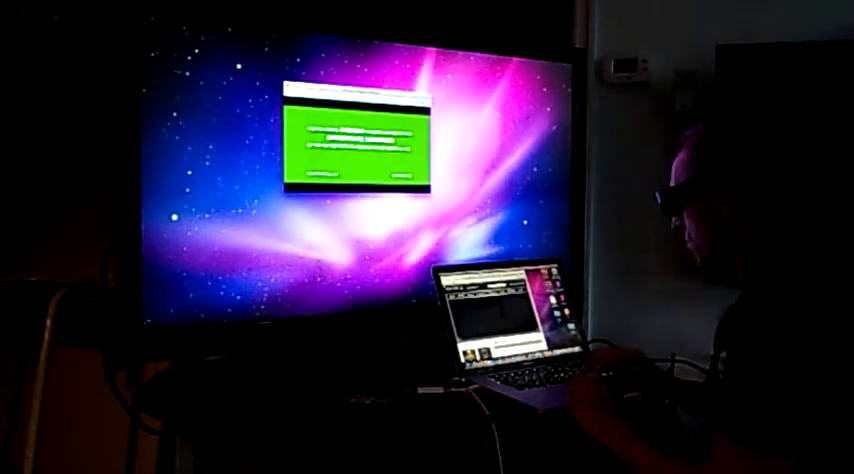